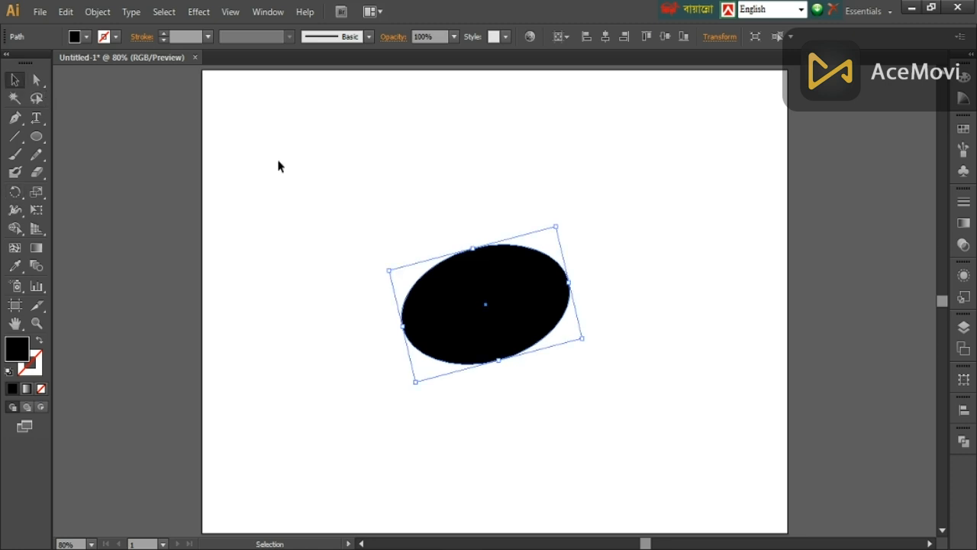
- Duplicate the tilted black ellipse diagonally up and to the right so the two copies overlap
{"action": "left_click_drag", "start_coordinate": [489, 310], "coordinate": [527, 287]}
{"action": "left_click_drag", "start_coordinate": [369, 209], "coordinate": [626, 406]}
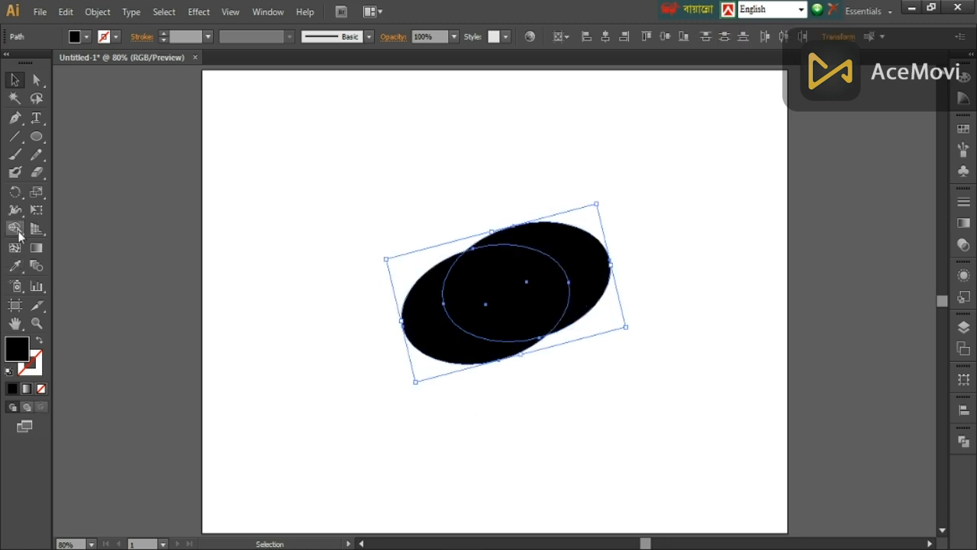
- Draw a flat pointed triangle with the Pen tool, its base running about 365 px rightward from the lower ellipse's bottom edge
{"action": "left_click", "coordinate": [22, 117]}
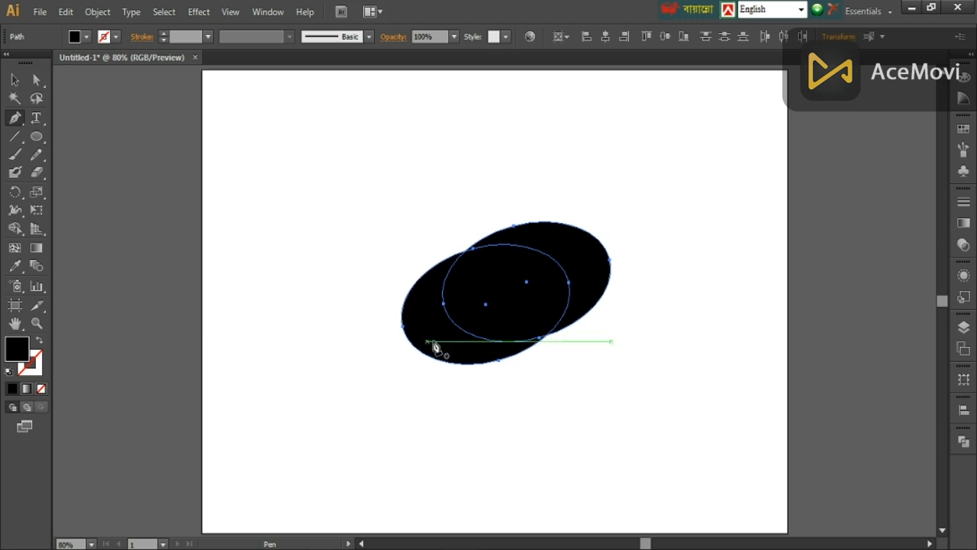
{"action": "left_click", "coordinate": [480, 341]}
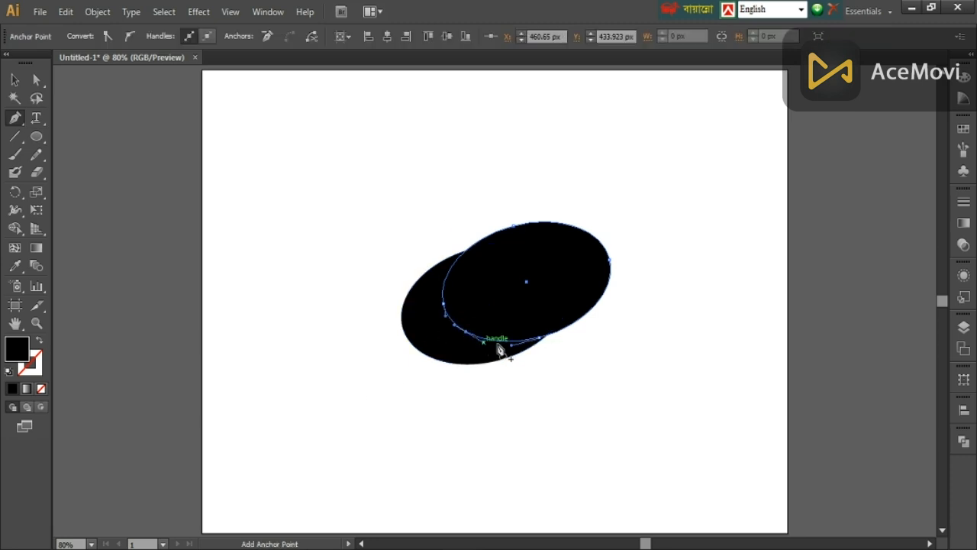
{"action": "left_click_drag", "start_coordinate": [467, 365], "coordinate": [673, 367]}
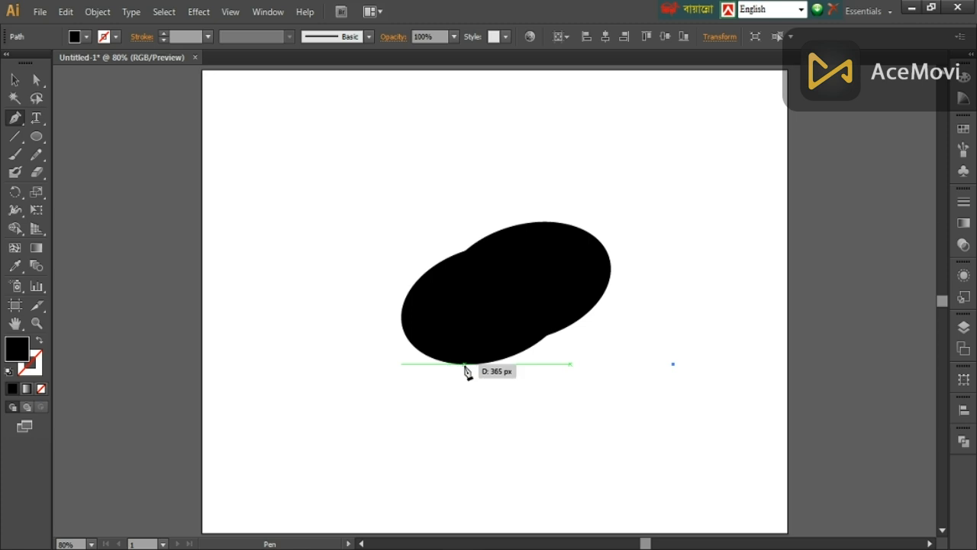
{"action": "left_click", "coordinate": [479, 330]}
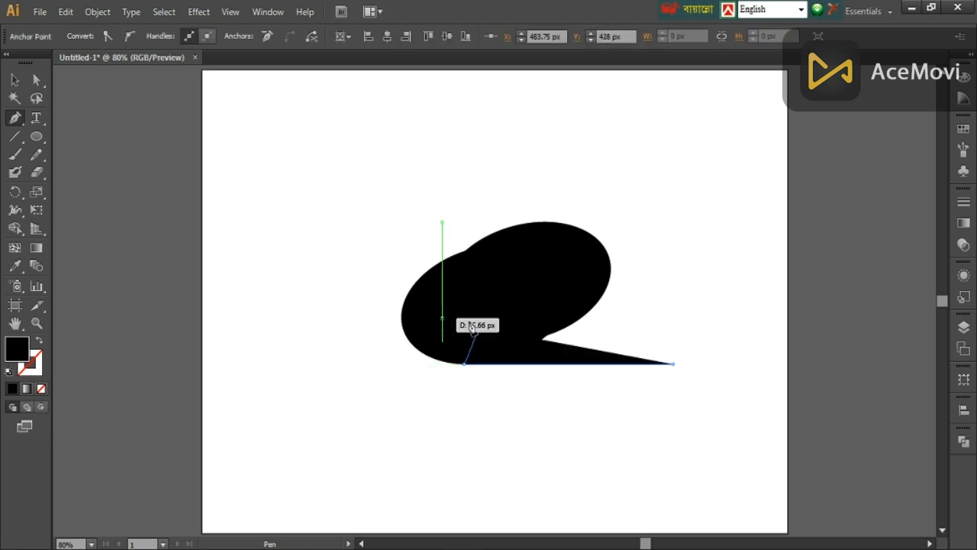
{"action": "left_click", "coordinate": [14, 79]}
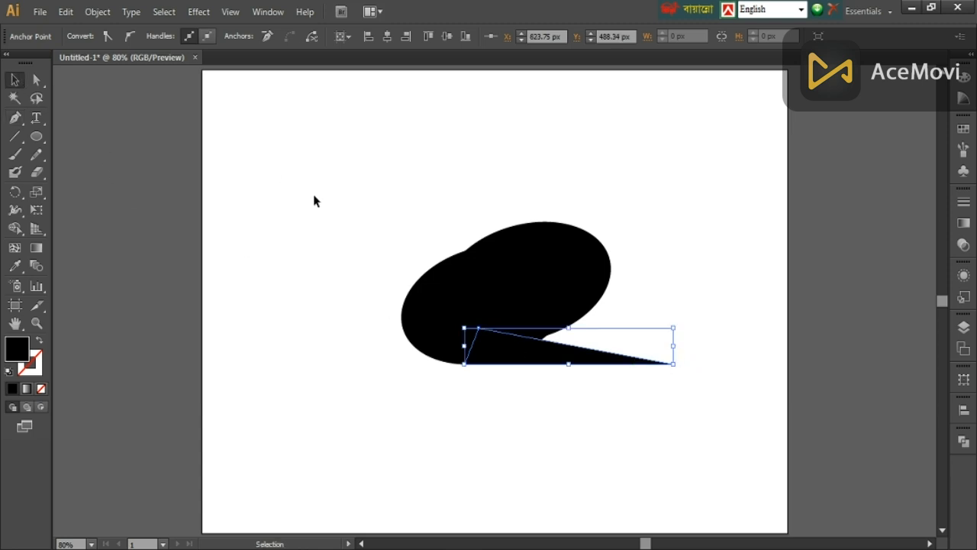
- Move the triangle's upper corner onto the lower outline of the upper ellipse
{"action": "left_click_drag", "start_coordinate": [313, 197], "coordinate": [703, 432]}
{"action": "scroll", "coordinate": [469, 349], "scroll_direction": "up", "scroll_amount": 2}
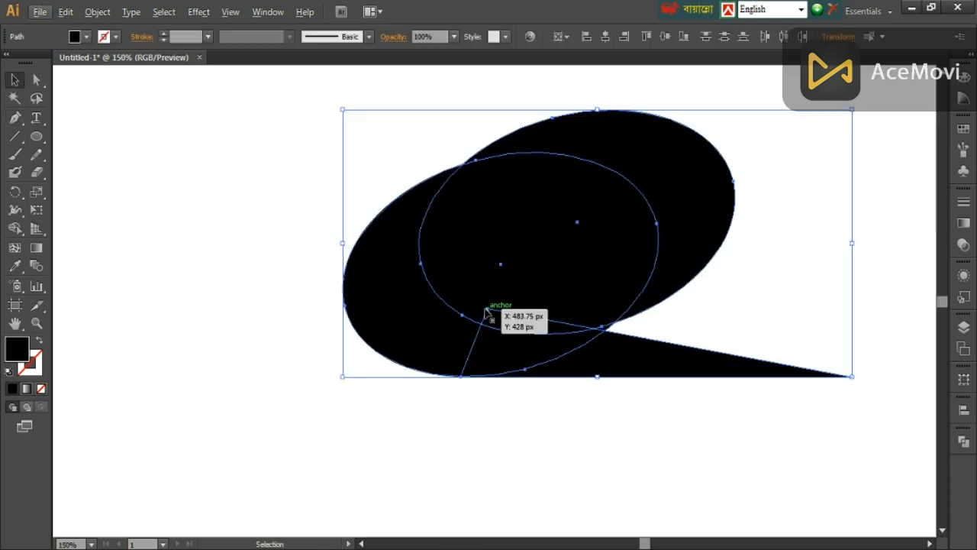
{"action": "left_click", "coordinate": [233, 12]}
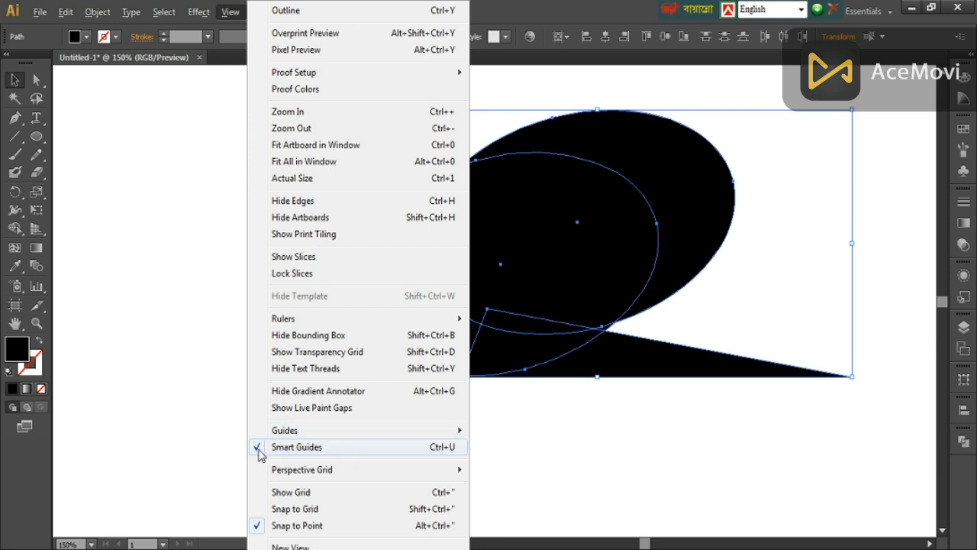
{"action": "left_click", "coordinate": [532, 450]}
{"action": "left_click_drag", "start_coordinate": [353, 146], "coordinate": [470, 327]}
{"action": "key", "text": "a"}
{"action": "left_click", "coordinate": [482, 317]}
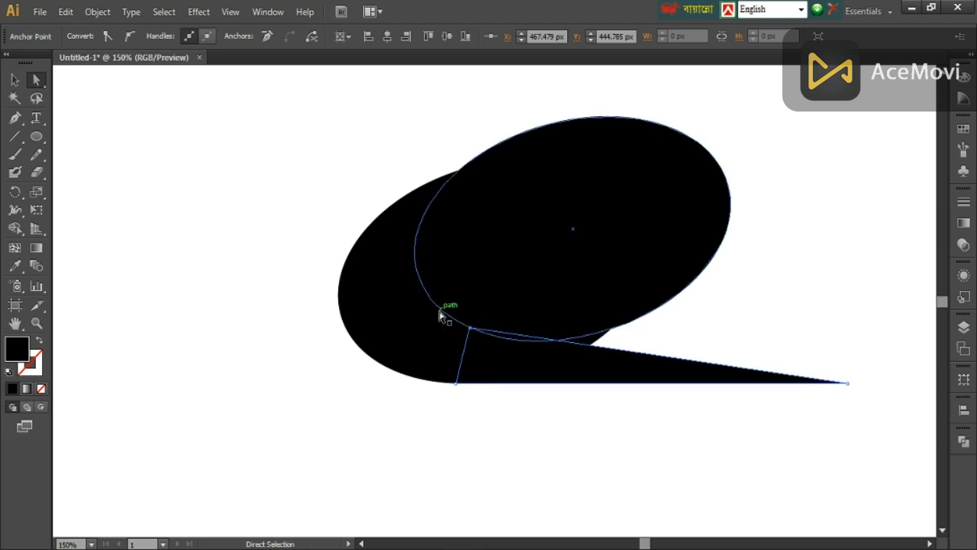
- Select all the shapes and remove the upper ellipse area with Shape Builder, leaving a crescent and the pointed tail
{"action": "key", "text": "ctrl+0"}
{"action": "left_click", "coordinate": [14, 79]}
{"action": "left_click_drag", "start_coordinate": [318, 178], "coordinate": [855, 437]}
{"action": "left_click", "coordinate": [15, 228]}
{"action": "left_click", "coordinate": [545, 293], "text": "alt"}
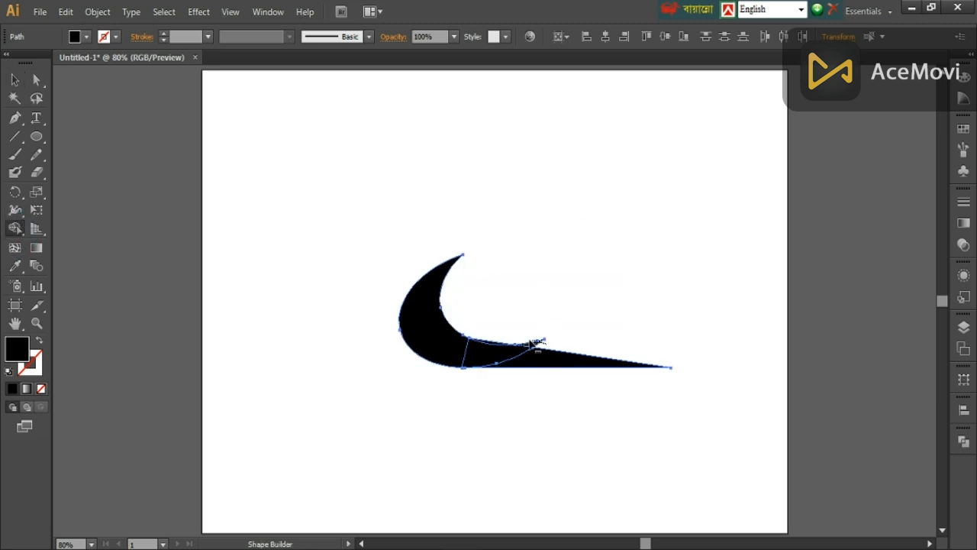
- Merge the crescent, the overlap pieces and the pointed tail into one swoosh with Shape Builder
{"action": "scroll", "coordinate": [492, 340], "scroll_direction": "up", "scroll_amount": 4}
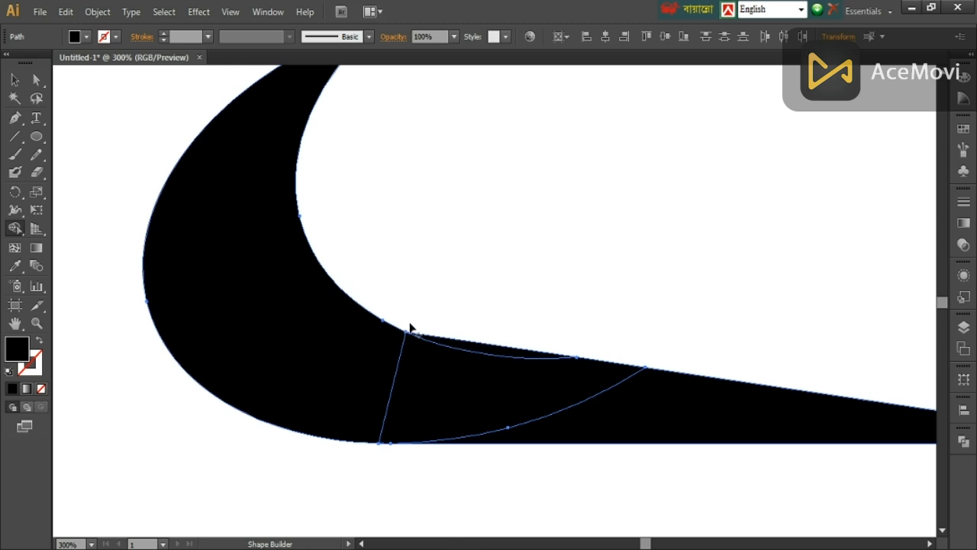
{"action": "mouse_move", "coordinate": [349, 349]}
{"action": "left_mouse_down"}
{"action": "mouse_move", "coordinate": [458, 391]}
{"action": "mouse_move", "coordinate": [580, 414]}
{"action": "mouse_move", "coordinate": [485, 375]}
{"action": "mouse_move", "coordinate": [505, 359]}
{"action": "left_mouse_up"}
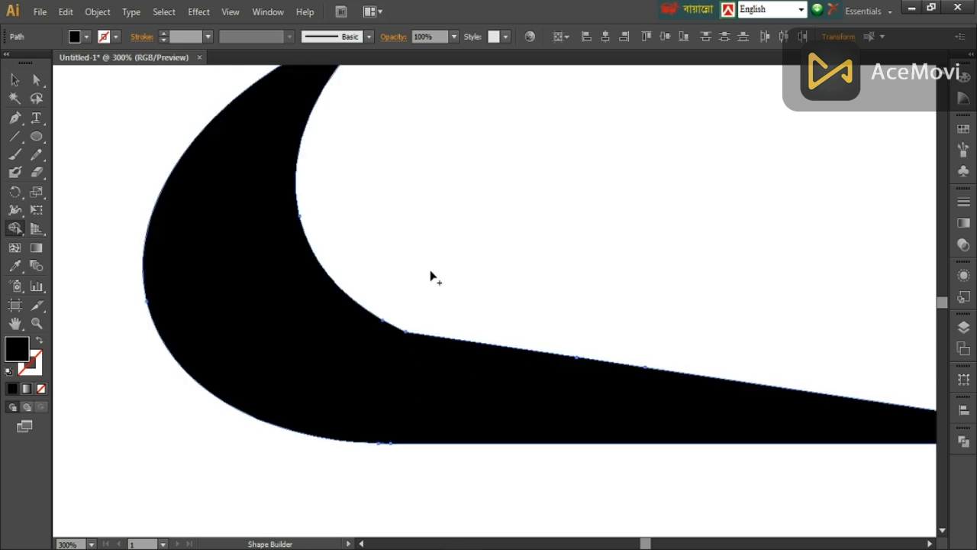
{"action": "key", "text": "ctrl+0"}
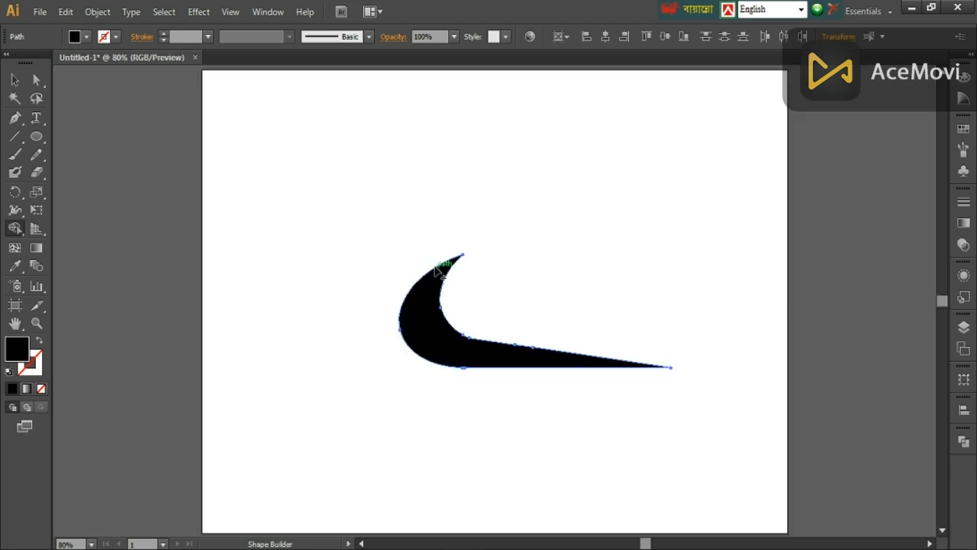
- Rotate the whole swoosh by 23° and deselect it
{"action": "key", "text": "v"}
{"action": "left_click", "coordinate": [387, 296]}
{"action": "left_click_drag", "start_coordinate": [371, 236], "coordinate": [713, 394]}
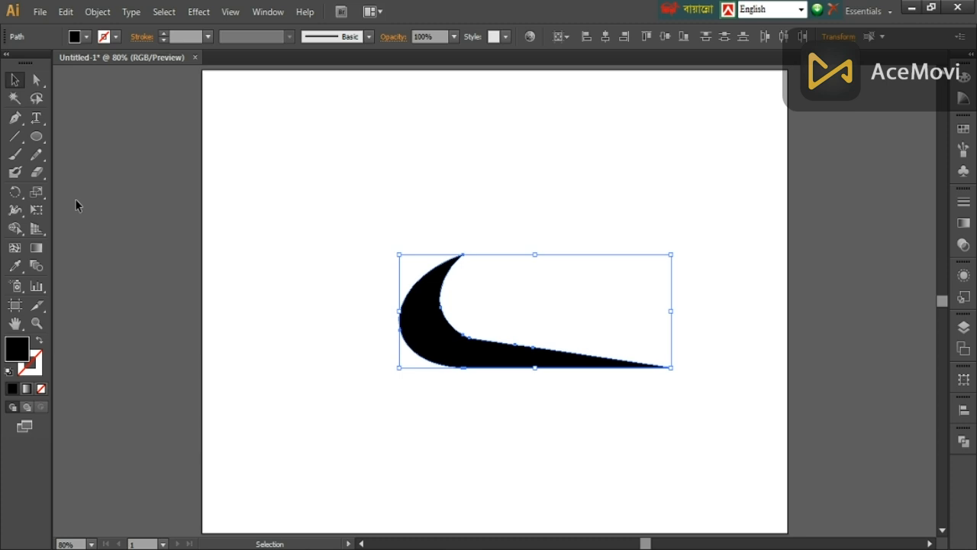
{"action": "left_click", "coordinate": [14, 192]}
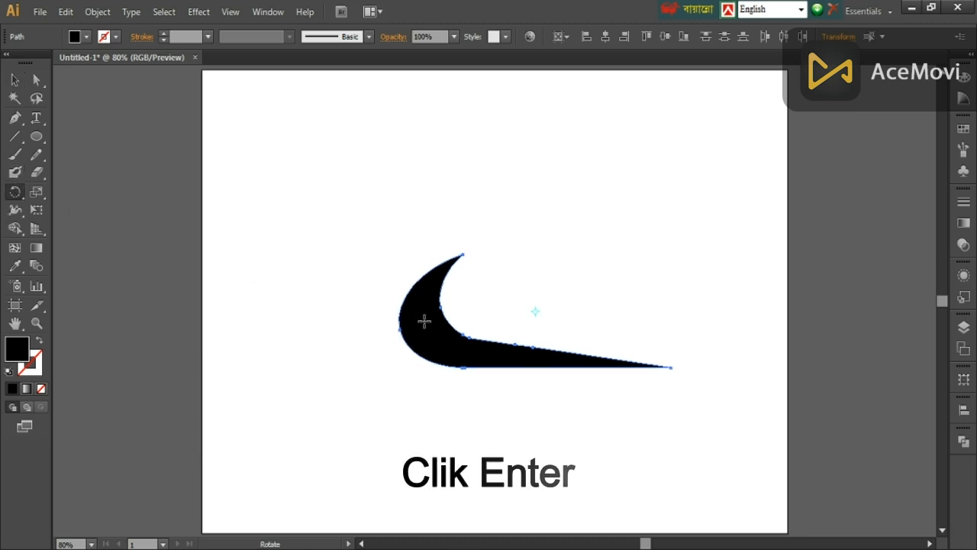
{"action": "key", "text": "Return"}
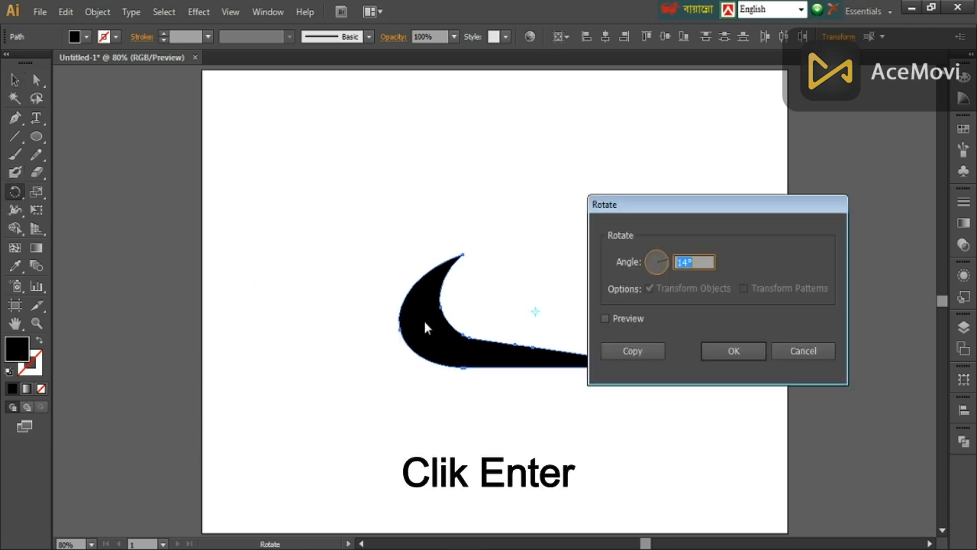
{"action": "type", "text": "23"}
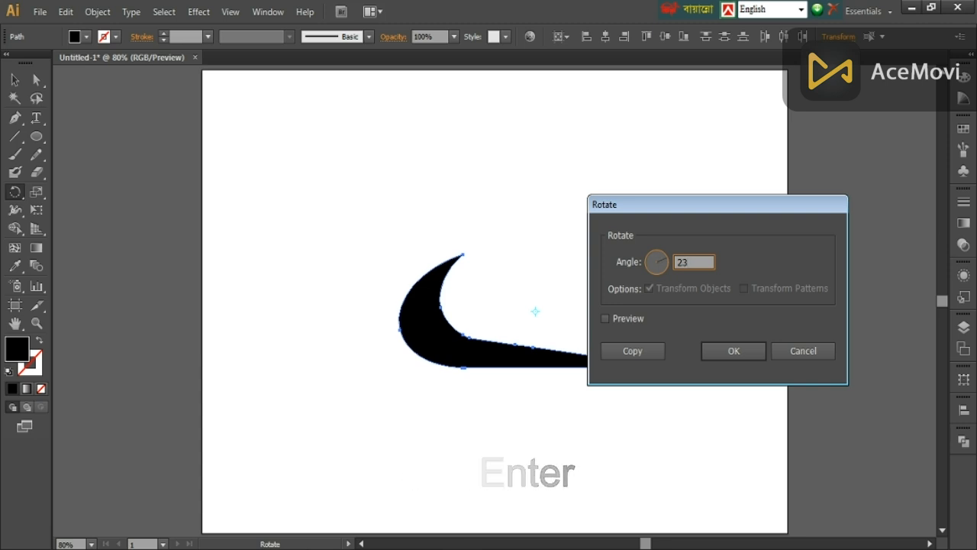
{"action": "left_click", "coordinate": [724, 353]}
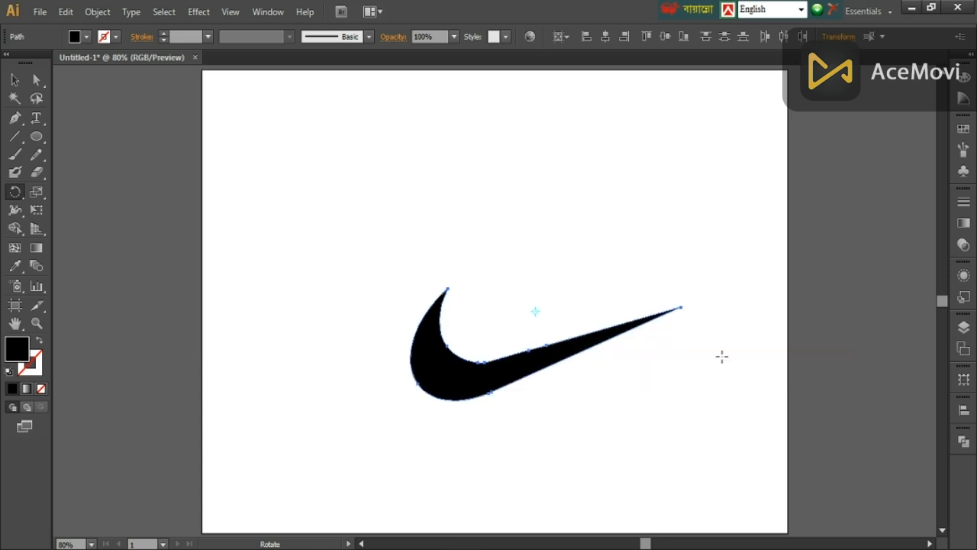
{"action": "left_click", "coordinate": [15, 79]}
{"action": "left_click", "coordinate": [347, 307]}
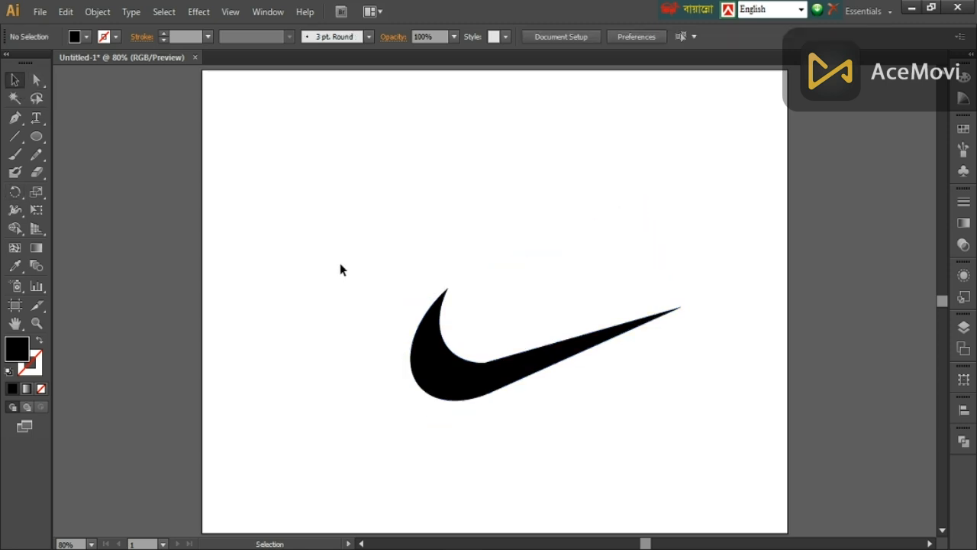
- Add the text NIKE above the swoosh with the Type Tool and enlarge it to about 141 pt
{"action": "left_click", "coordinate": [46, 123]}
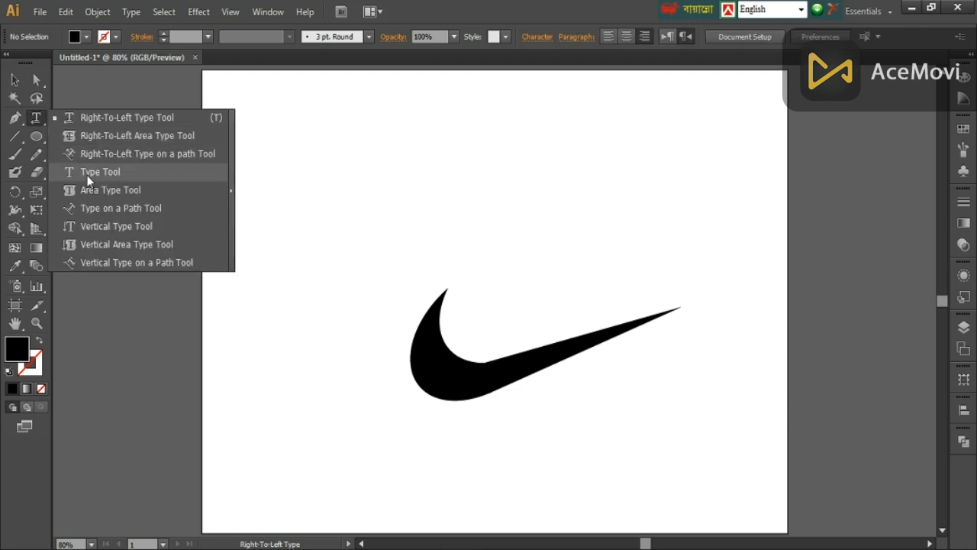
{"action": "left_click", "coordinate": [87, 175]}
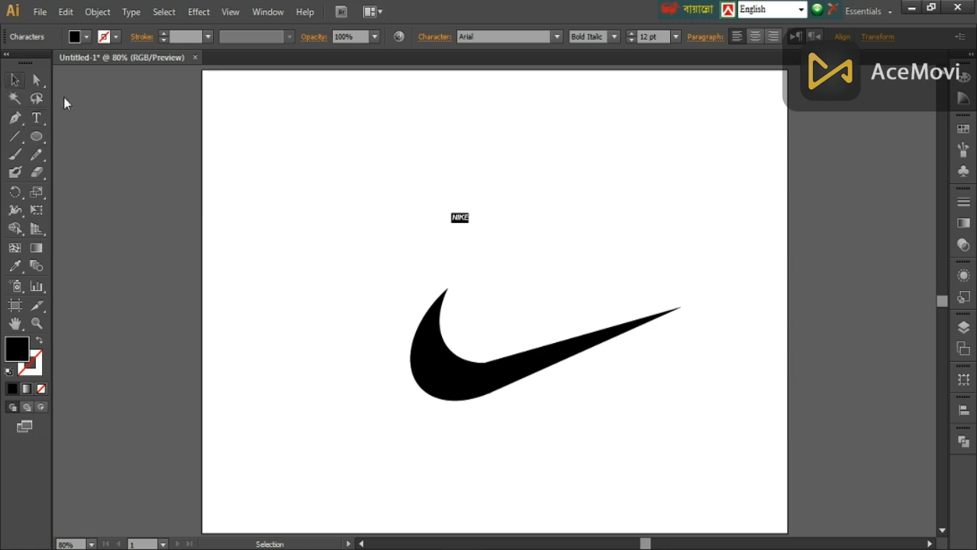
{"action": "key", "text": "Escape"}
{"action": "left_click_drag", "start_coordinate": [472, 227], "coordinate": [560, 270]}
{"action": "left_click_drag", "start_coordinate": [474, 226], "coordinate": [578, 267]}
- Set the font of the NIKE text to Futura-Heavy
{"action": "left_click", "coordinate": [515, 36]}
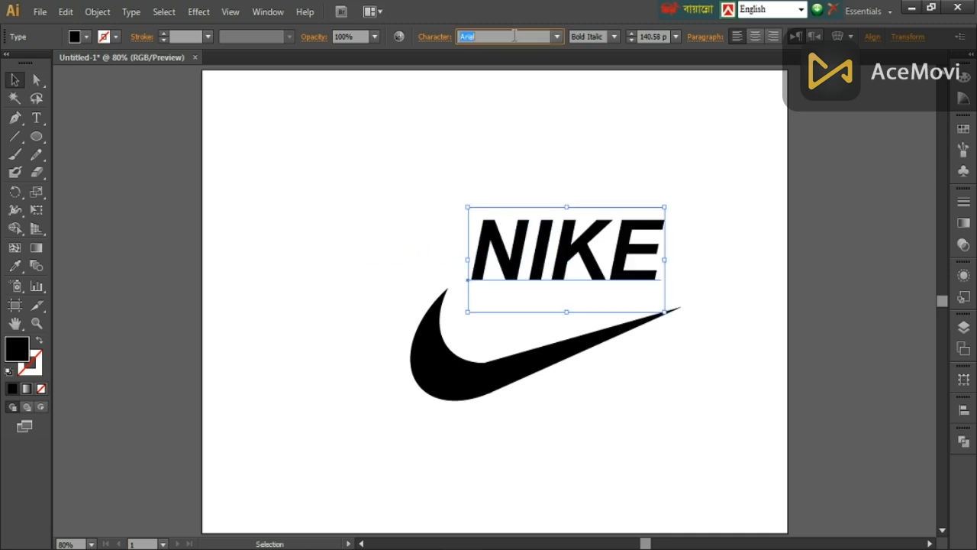
{"action": "type", "text": "fu"}
{"action": "key", "text": "Return"}
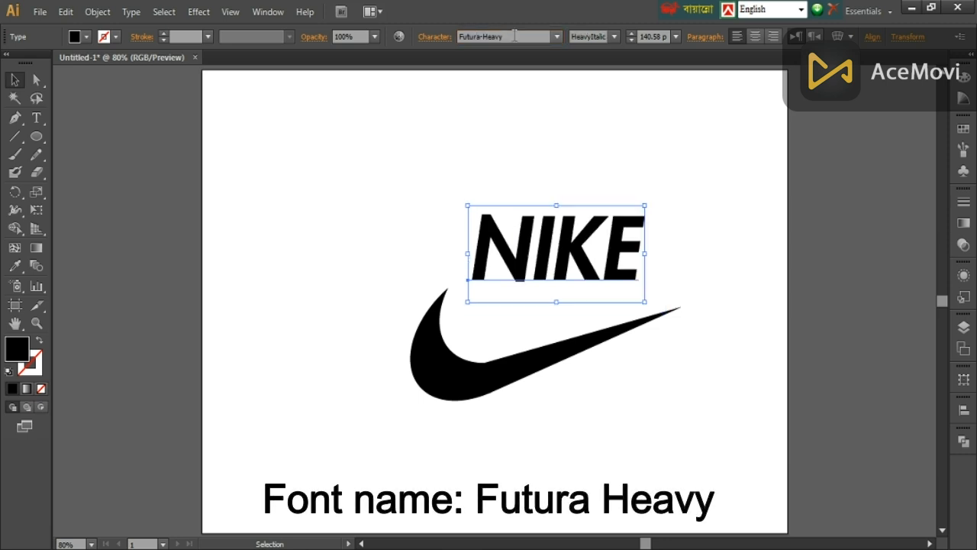
- Fit the NIKE text into the swoosh's inner curve by repositioning it and enlarging it to about 156.6 pt
{"action": "left_click_drag", "start_coordinate": [556, 265], "coordinate": [535, 304]}
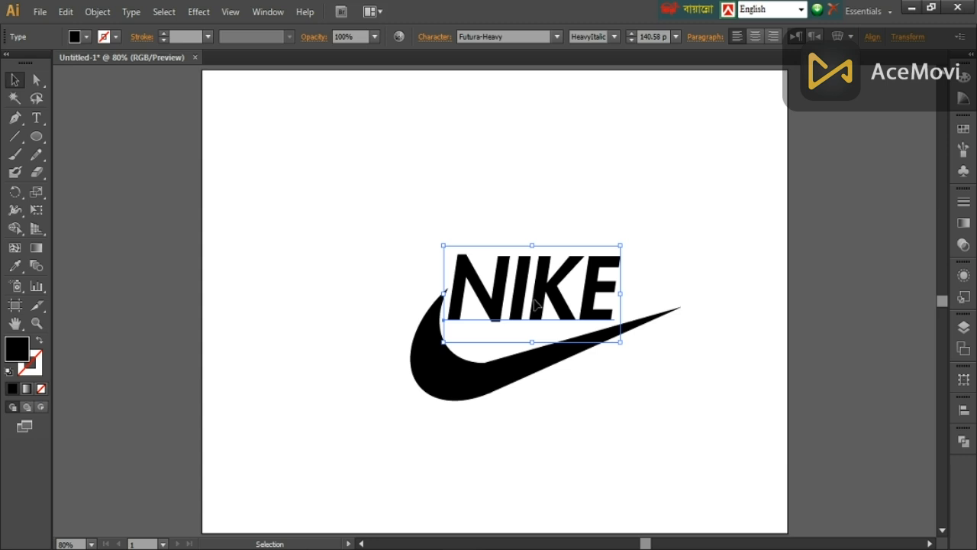
{"action": "left_click_drag", "start_coordinate": [620, 342], "coordinate": [629, 348]}
{"action": "key", "text": "Right"}
{"action": "key", "text": "Right"}
{"action": "key", "text": "Right"}
{"action": "key", "text": "Right"}
{"action": "key", "text": "Down"}
{"action": "key", "text": "Down"}
{"action": "key", "text": "Down"}
{"action": "key", "text": "Down"}
{"action": "key", "text": "Down"}
{"action": "key", "text": "Down"}
{"action": "key", "text": "Down"}
{"action": "key", "text": "Down"}
{"action": "key", "text": "Right"}
{"action": "key", "text": "Left"}
{"action": "key", "text": "Left"}
{"action": "key", "text": "Right"}
{"action": "left_click_drag", "start_coordinate": [633, 350], "coordinate": [638, 358]}
{"action": "key", "text": "Right"}
{"action": "key", "text": "Right"}
{"action": "key", "text": "Right"}
{"action": "key", "text": "Right"}
{"action": "left_click_drag", "start_coordinate": [638, 358], "coordinate": [637, 354]}
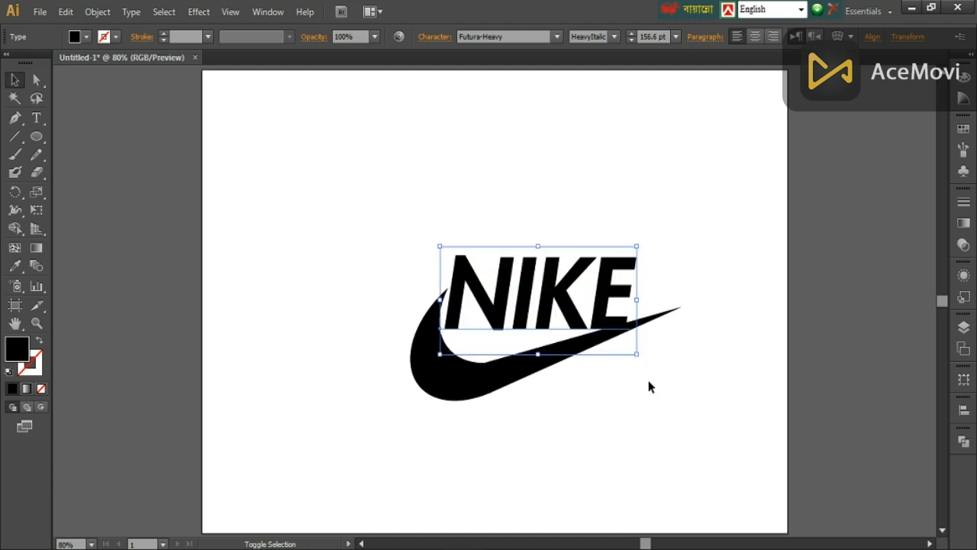
{"action": "left_click", "coordinate": [648, 390]}
- Add a 12 pt ® symbol above the end of the NIKE text and set its font to Arial
{"action": "key", "text": "t"}
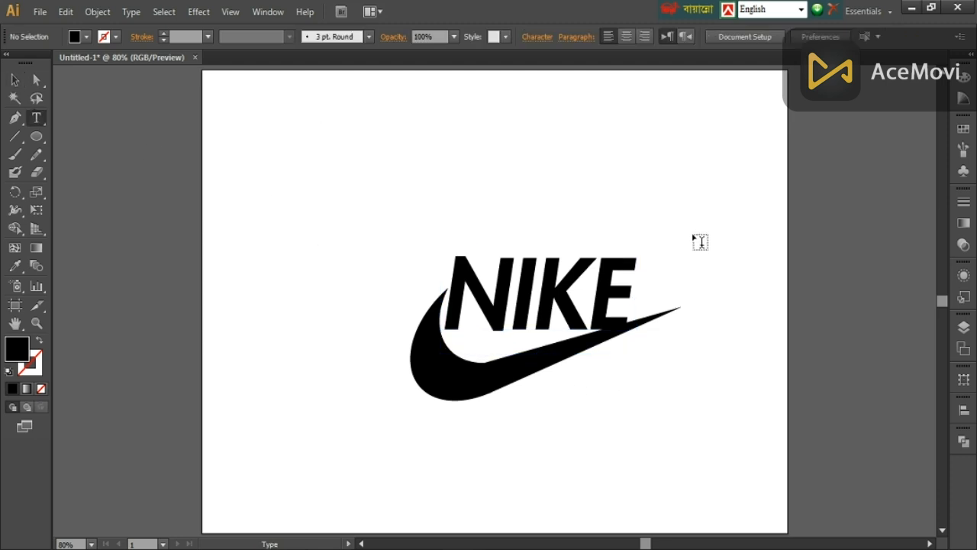
{"action": "left_click", "coordinate": [655, 225]}
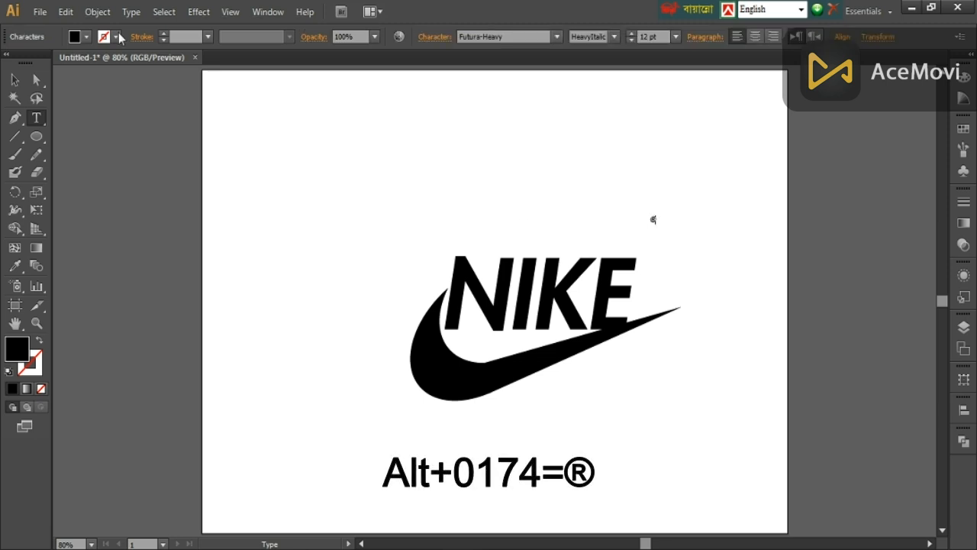
{"action": "left_click", "coordinate": [15, 78]}
{"action": "left_click", "coordinate": [506, 36]}
{"action": "type", "text": "Arial"}
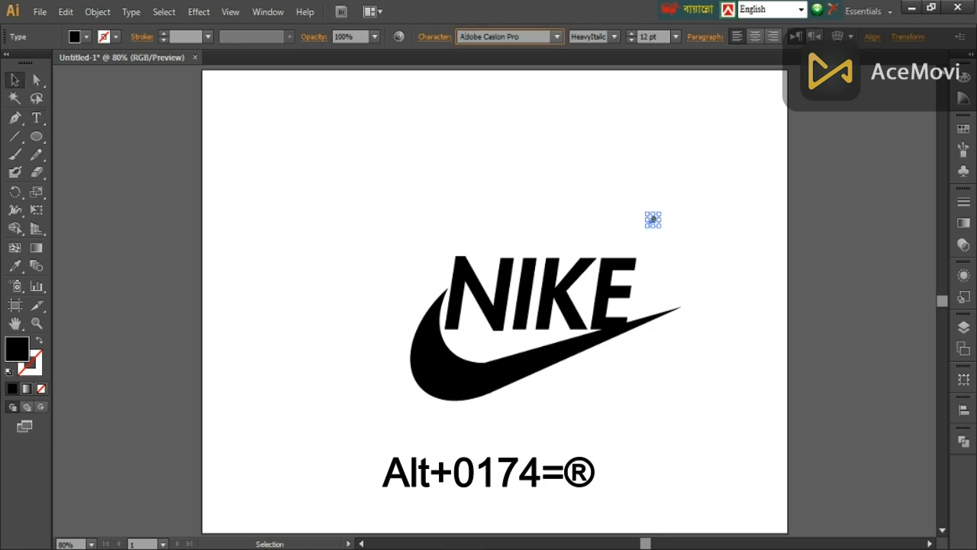
{"action": "key", "text": "Return"}
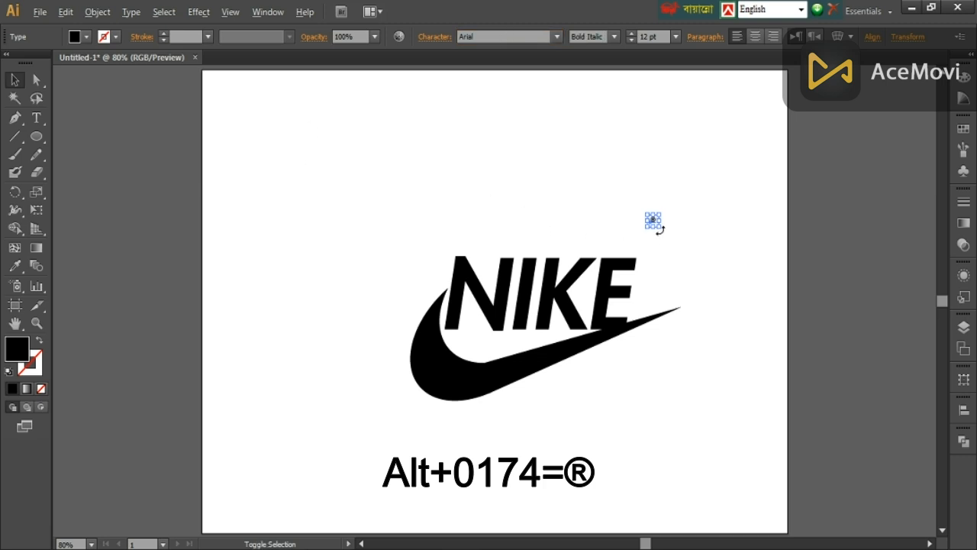
- Enlarge the ® symbol and place copies beside the top of the letter E and inside the swoosh's curve
{"action": "left_click_drag", "start_coordinate": [661, 228], "coordinate": [464, 350]}
{"action": "left_click_drag", "start_coordinate": [471, 402], "coordinate": [472, 406]}
{"action": "left_click", "coordinate": [475, 417]}
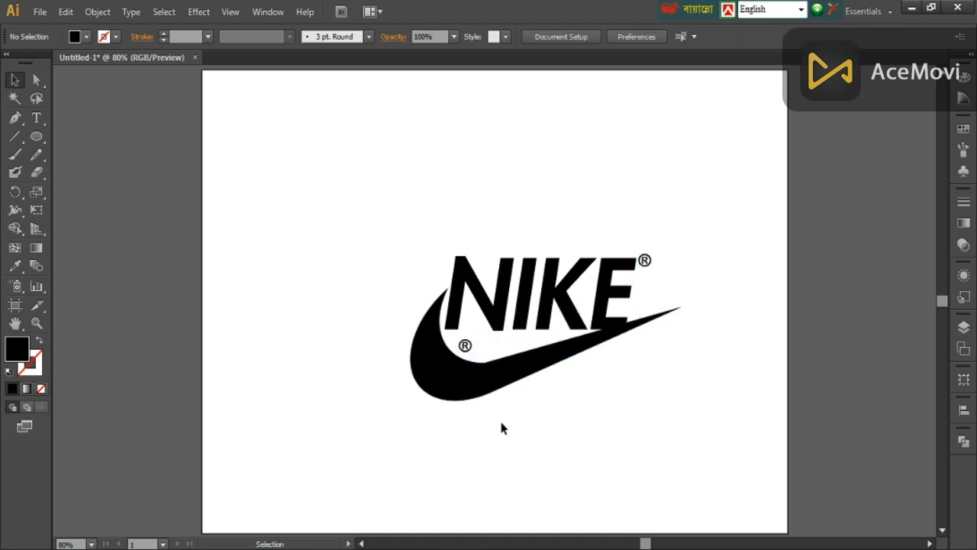
- Group the swoosh, the NIKE text and both ® symbols, and center the group horizontally and vertically on the artboard
{"action": "left_click_drag", "start_coordinate": [399, 226], "coordinate": [723, 433]}
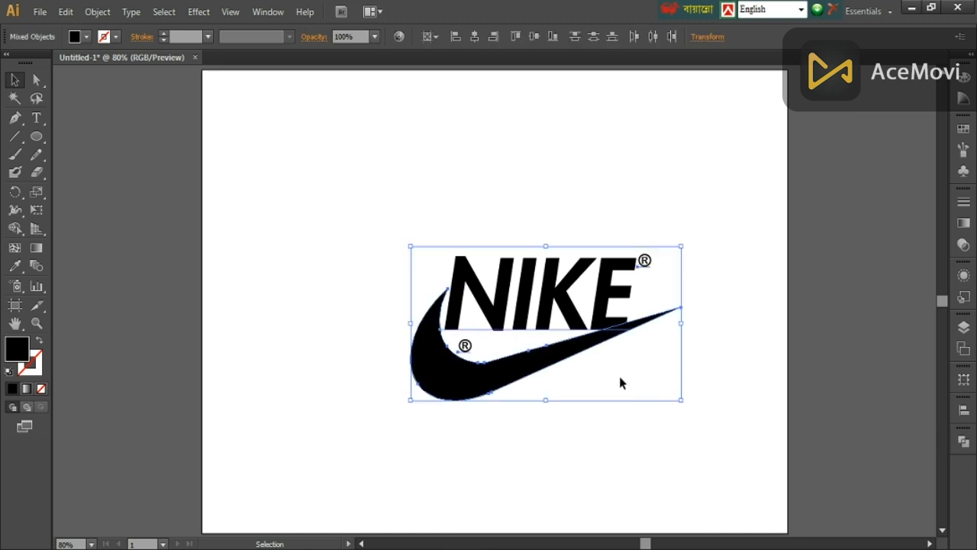
{"action": "right_click", "coordinate": [566, 327]}
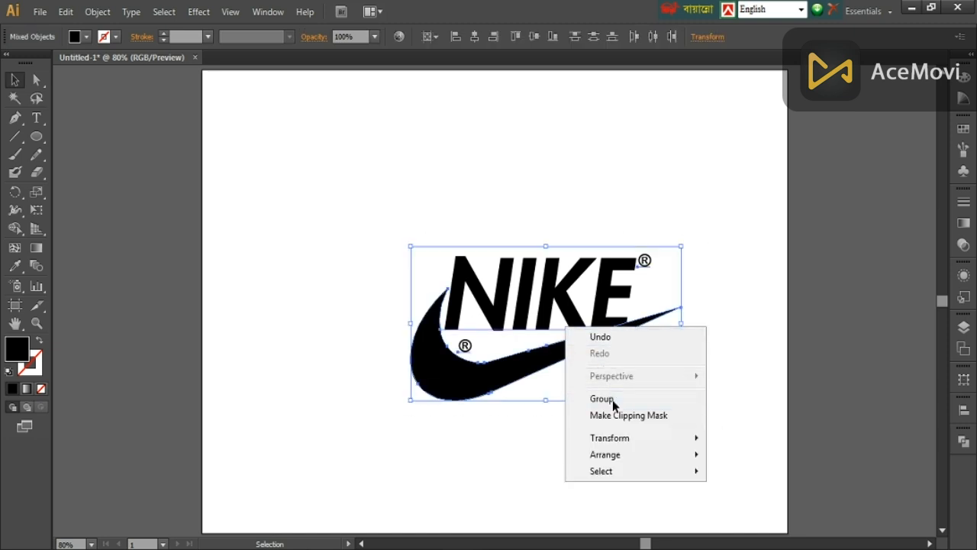
{"action": "left_click", "coordinate": [602, 399]}
{"action": "left_click", "coordinate": [474, 38]}
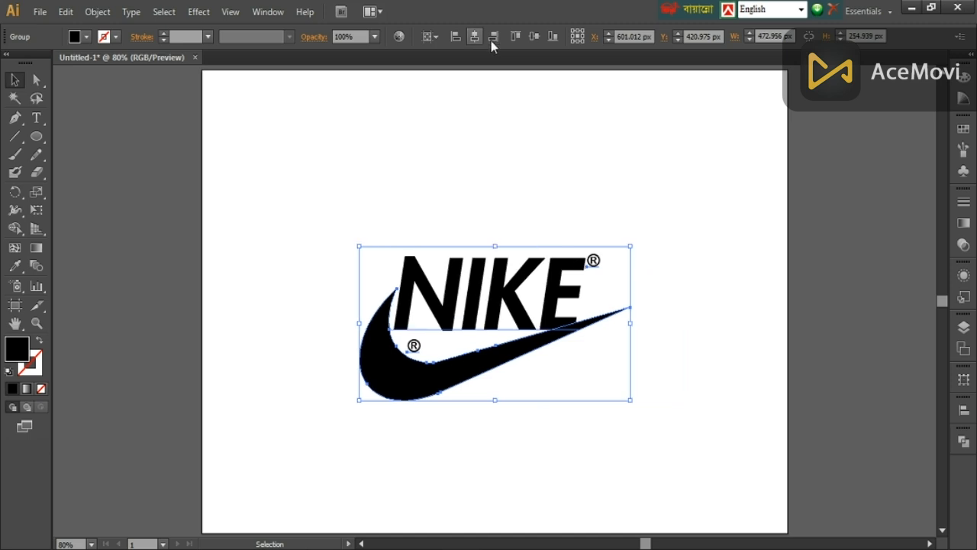
{"action": "left_click", "coordinate": [534, 37]}
{"action": "left_click", "coordinate": [549, 123]}
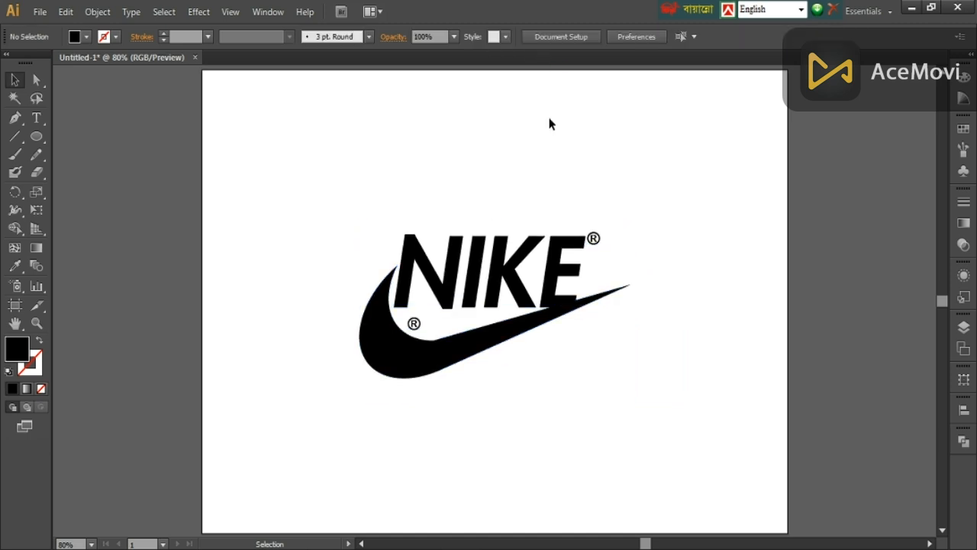